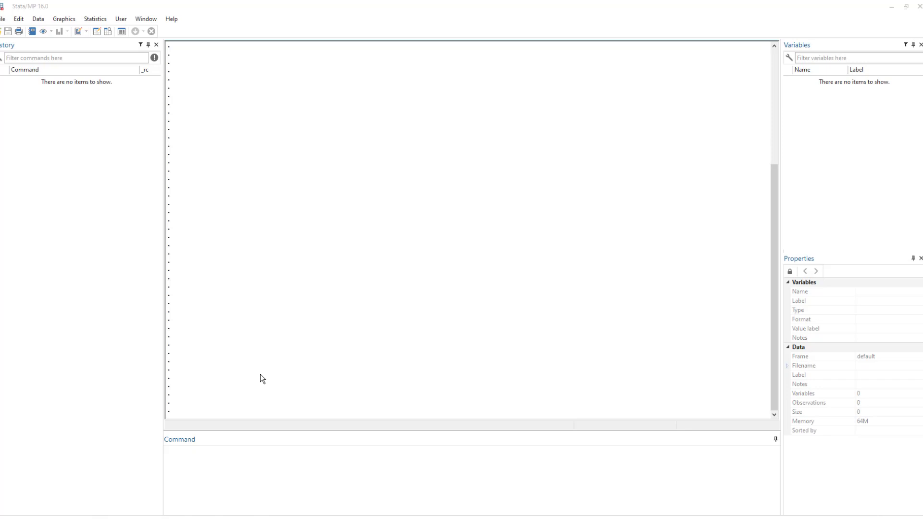
Step: Open the help page for the summarize command
left_click(245, 452)
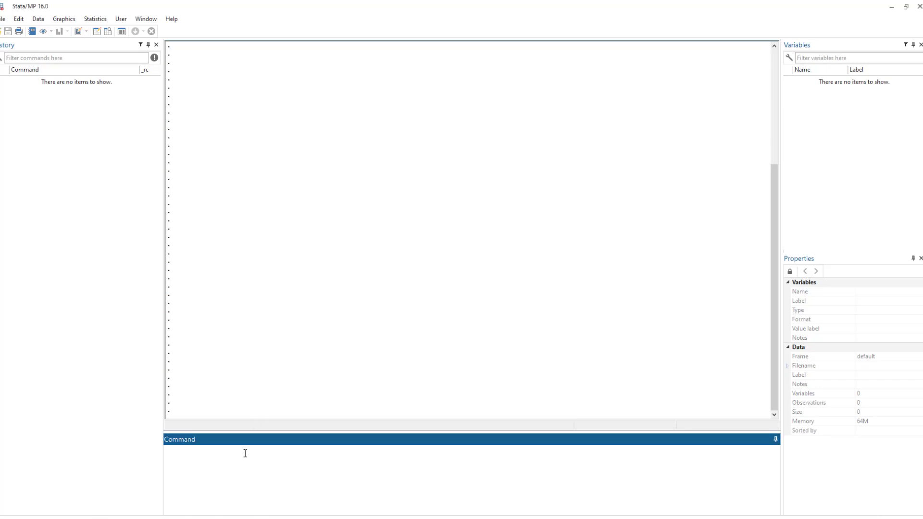
type("help ")
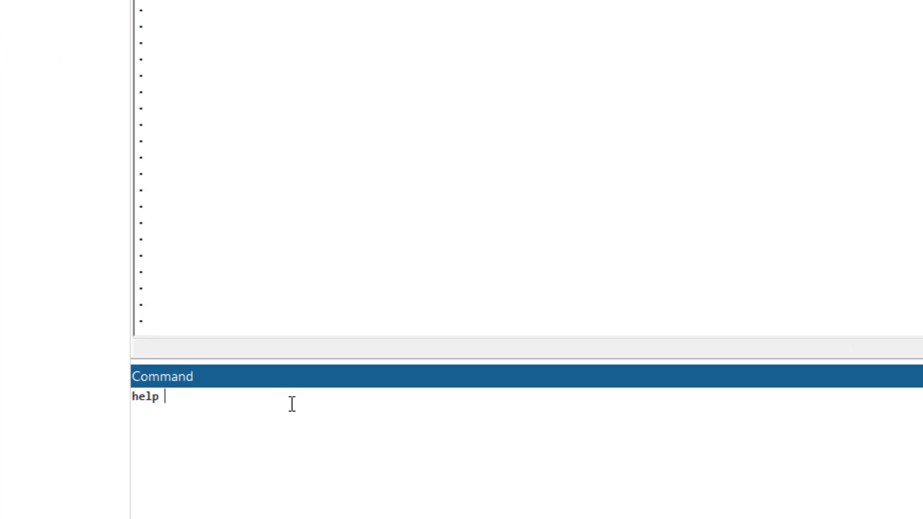
type("summarize")
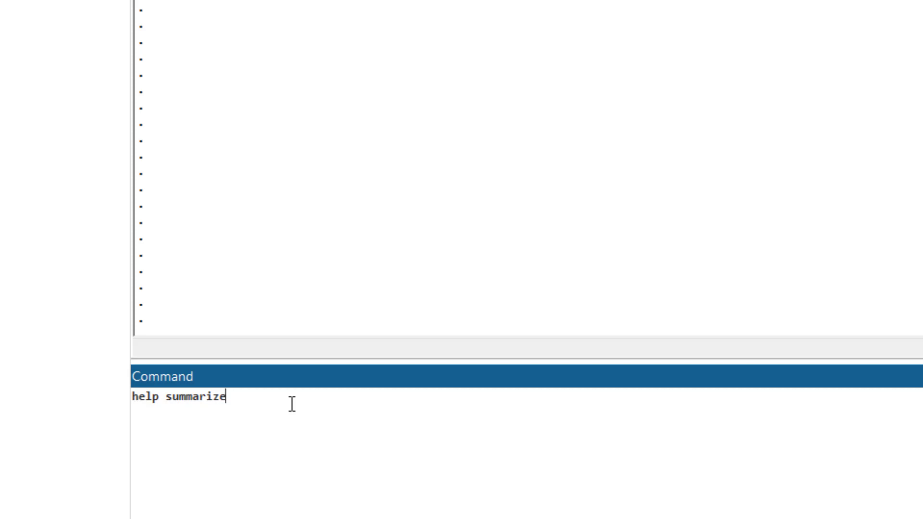
key("Return")
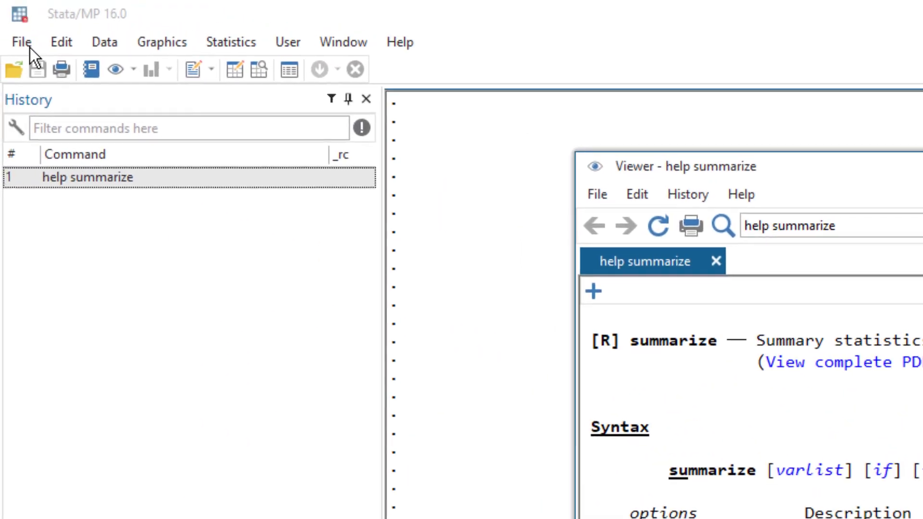
Step: Load auto.dta from the example datasets installed with Stata and close the help viewer
left_click(29, 48)
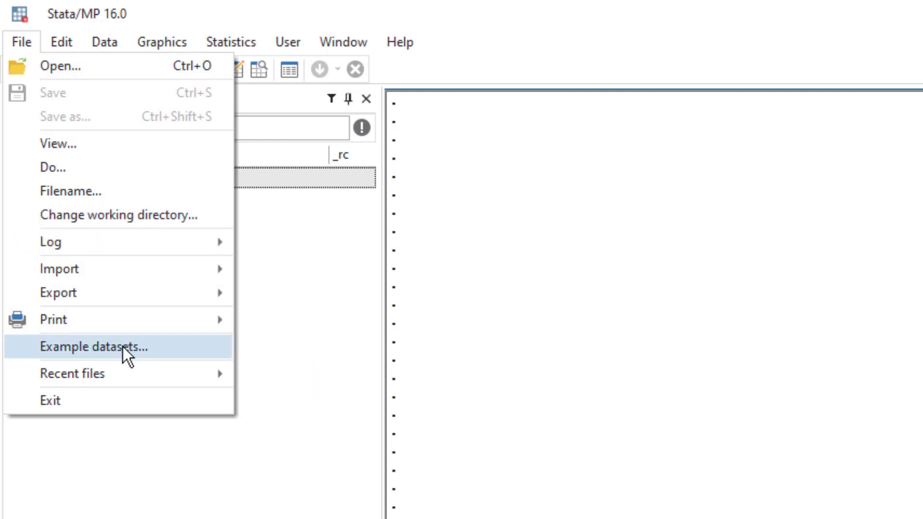
left_click(179, 348)
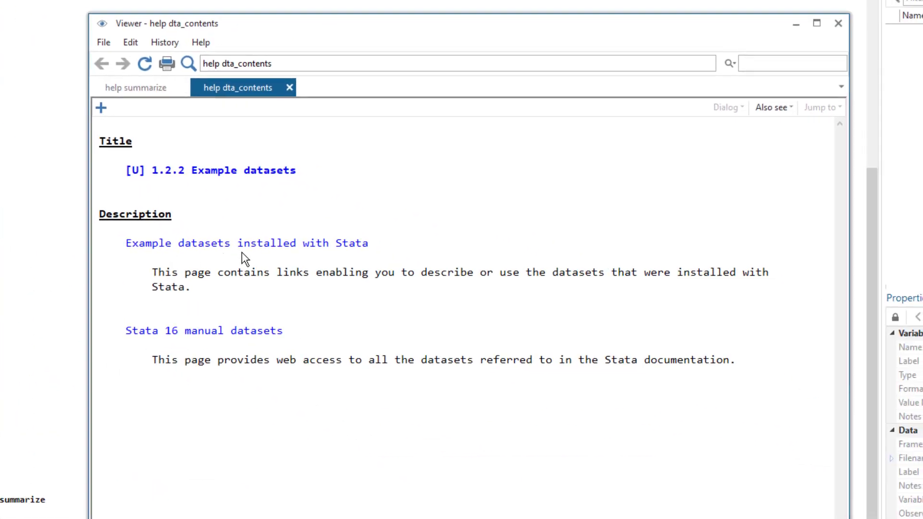
left_click(312, 248)
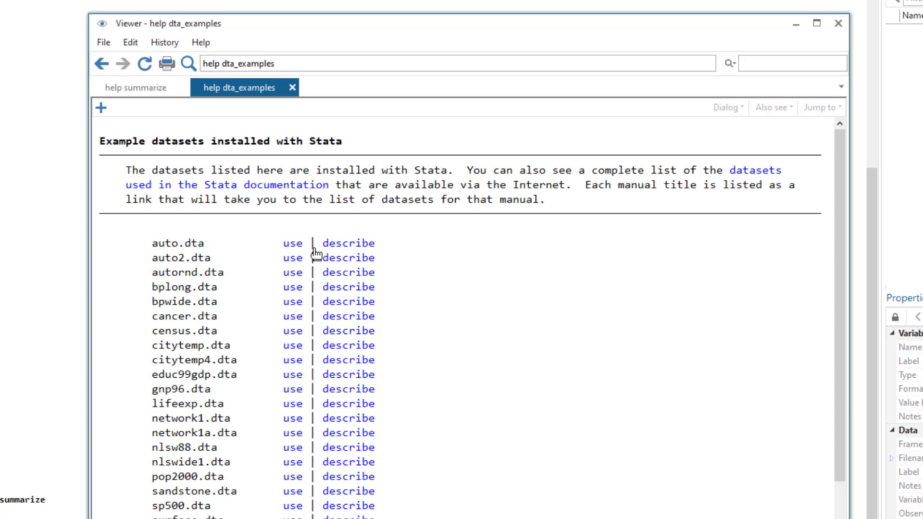
left_click(303, 248)
left_click(838, 23)
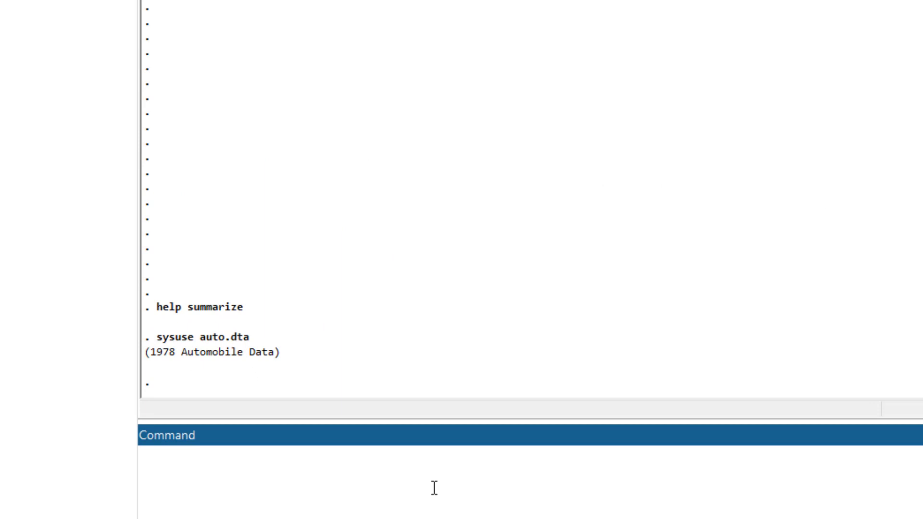
Step: Summarize all variables using the full command summarize, and repeat it with the abbreviations su and summa
type("summarize")
key("Return")
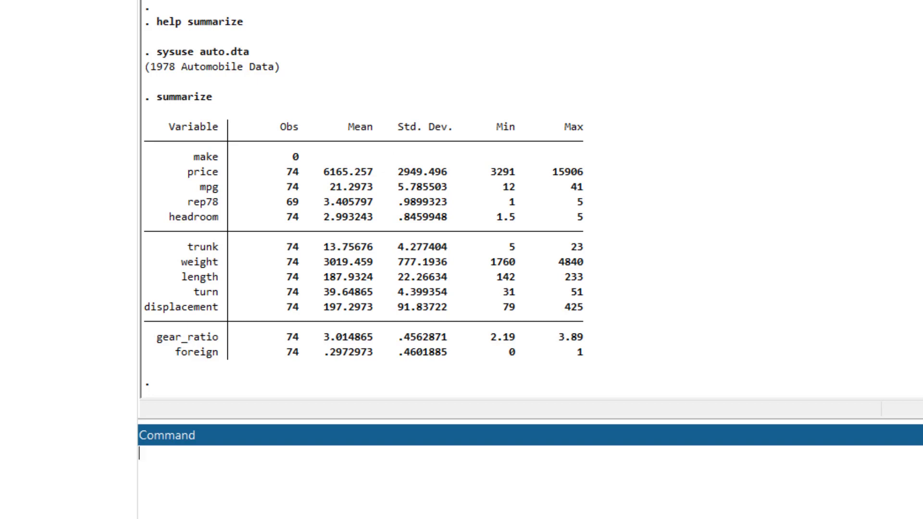
type("su")
key("Return")
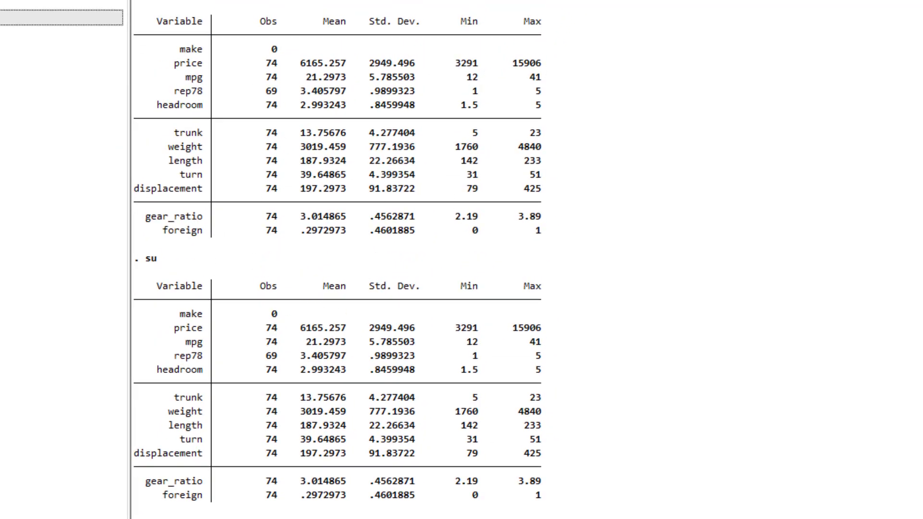
type("su")
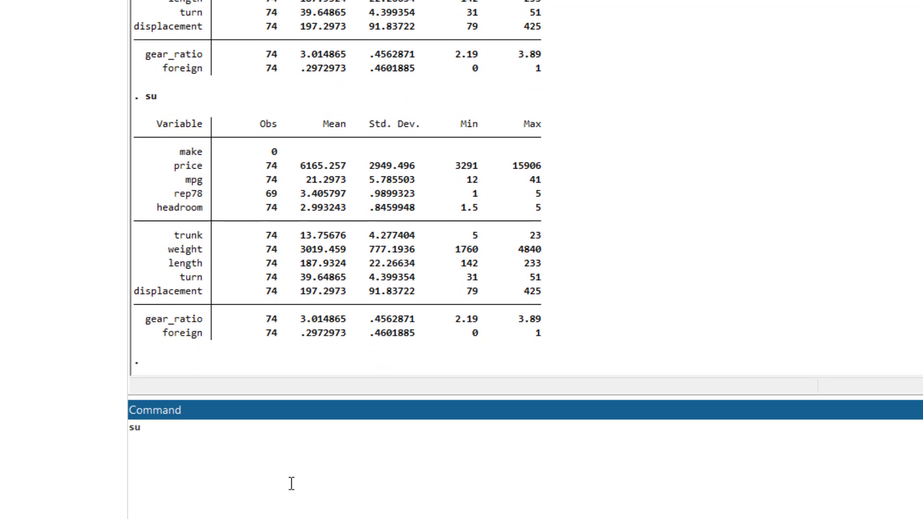
type("mma")
key("Return")
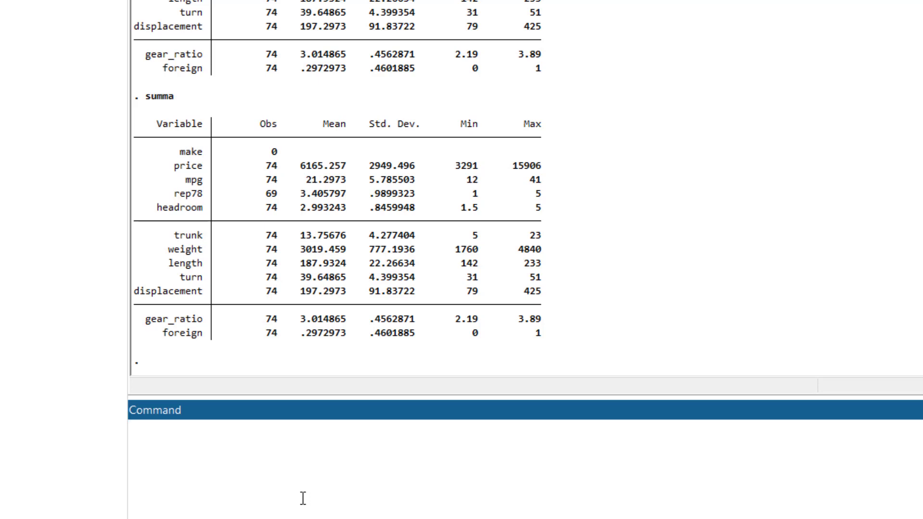
Step: Reopen the summarize help page to examine its syntax and options
type("hlep")
key("BackSpace")
key("BackSpace")
key("BackSpace")
type("elp summarize")
key("Return")
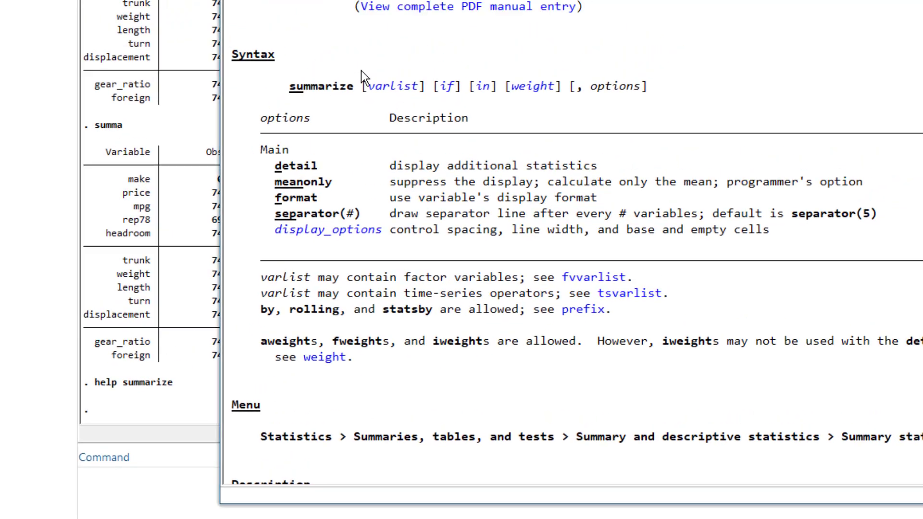
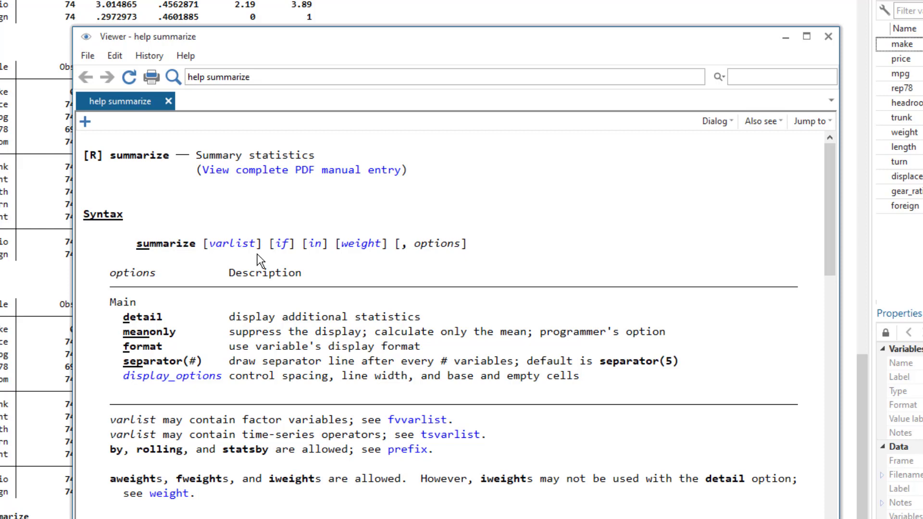
Step: View the help page for generate in the viewer and return to the summarize help page
double_click(227, 78)
type("genar")
key("BackSpace")
key("BackSpace")
type("erate")
key("Return")
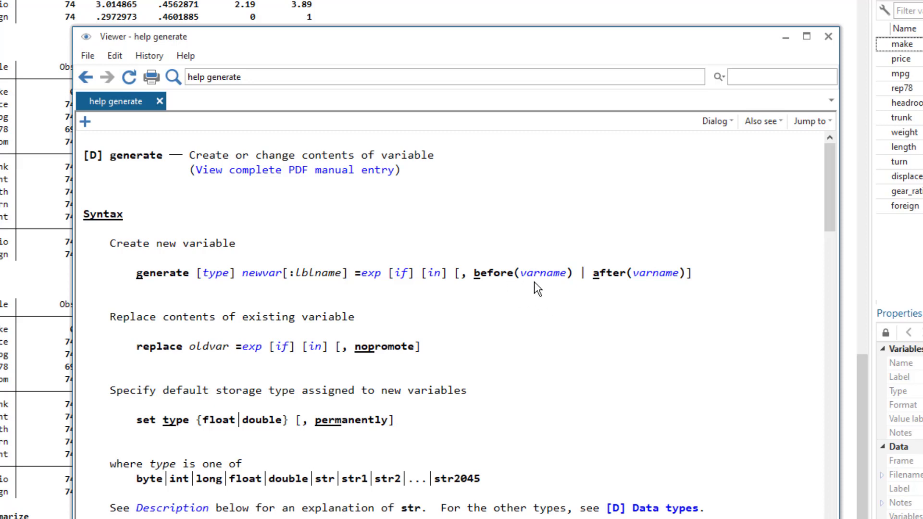
left_click(80, 78)
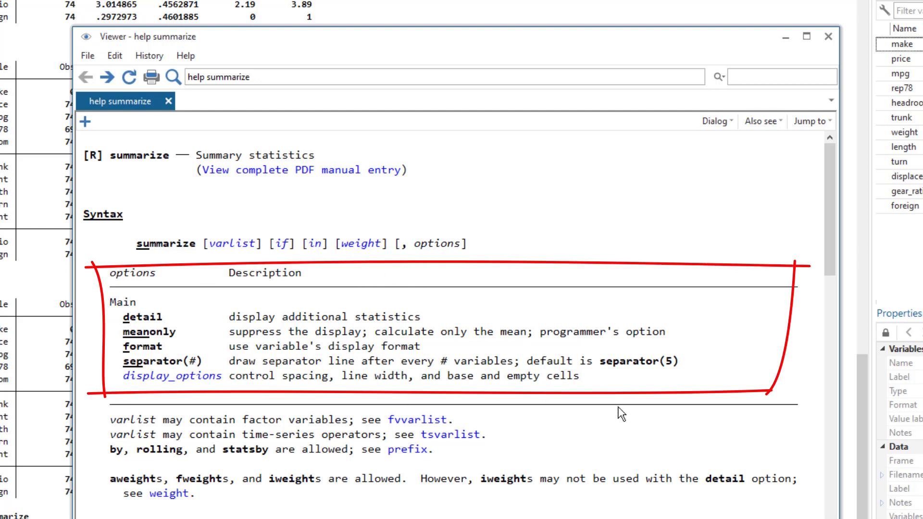
Step: View the help page for regress to compare its syntax, and go back to the summarize help page
double_click(229, 79)
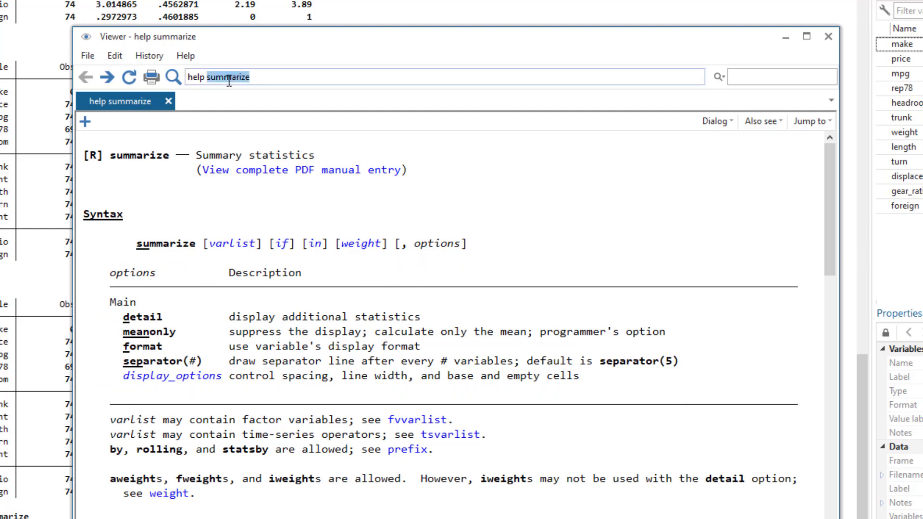
type("reg")
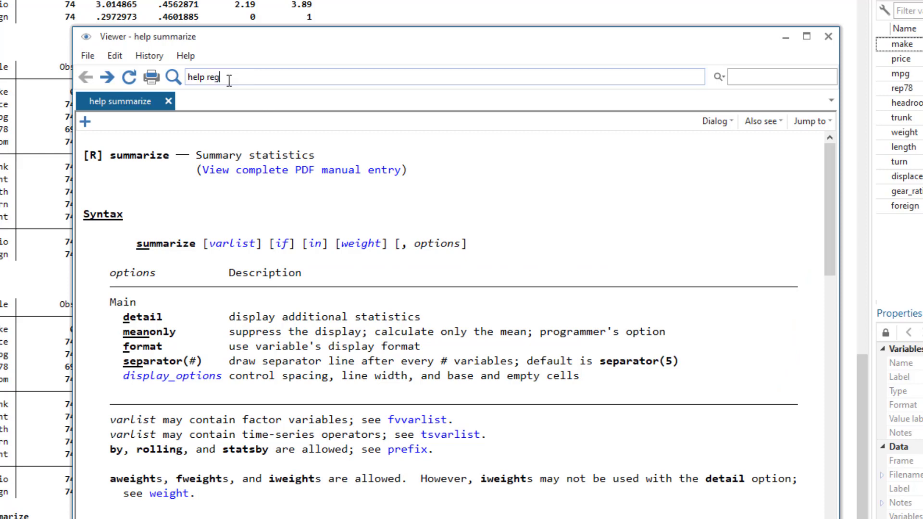
type("ress")
key("Return")
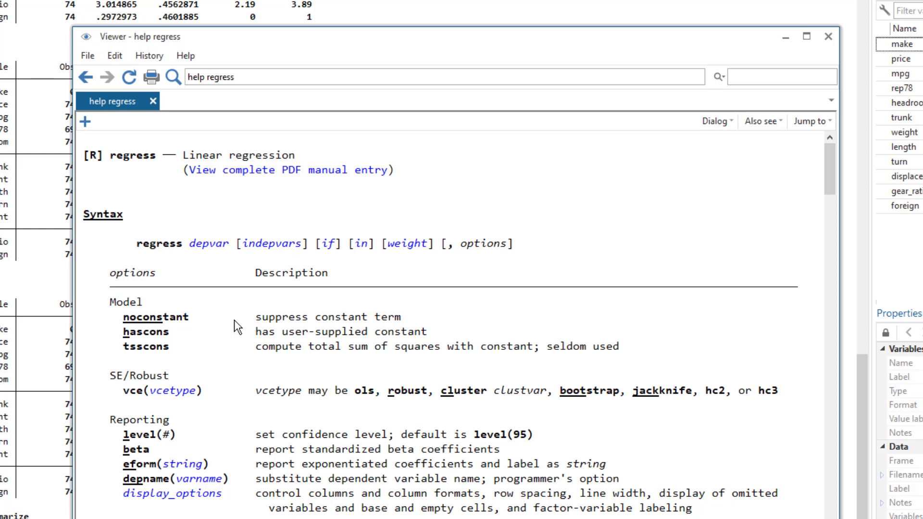
left_click(84, 77)
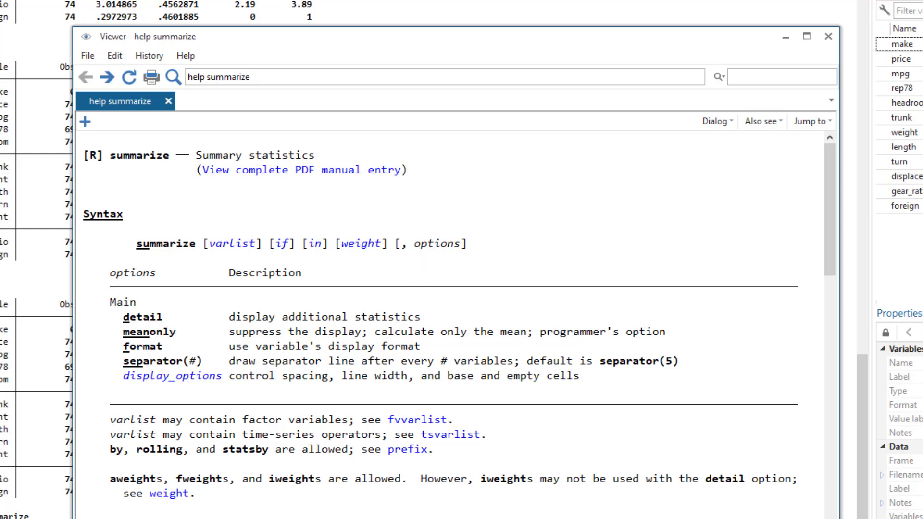
Step: Close the help viewer and summarize price, mpg and rep78 with the detail option
key("alt+F4")
type("summ")
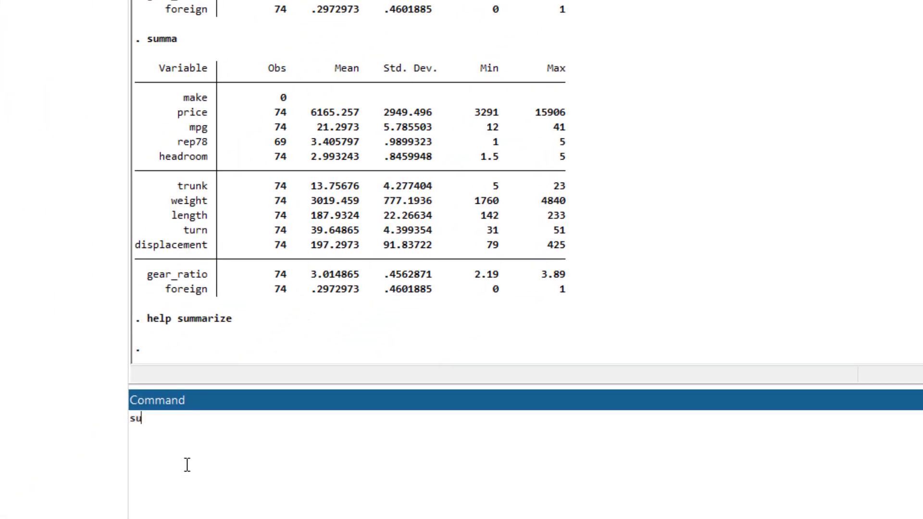
type("arize price")
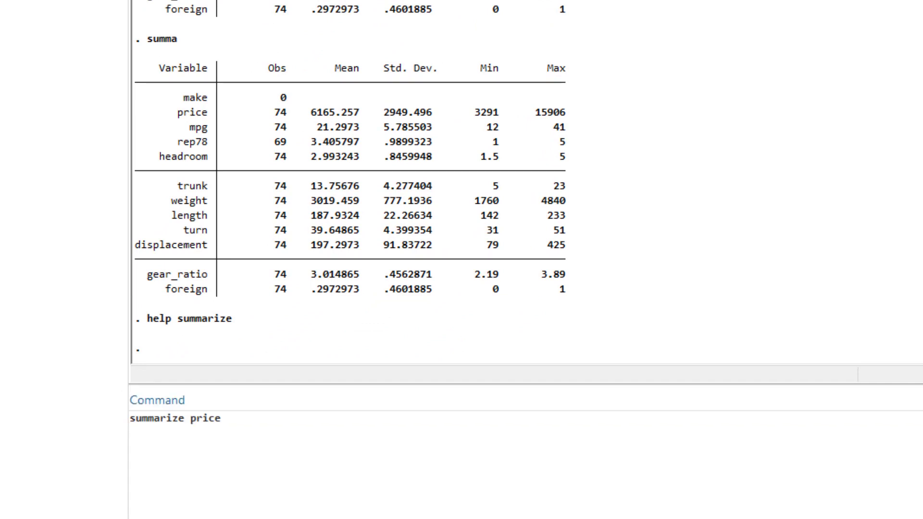
type(" mpg rep78")
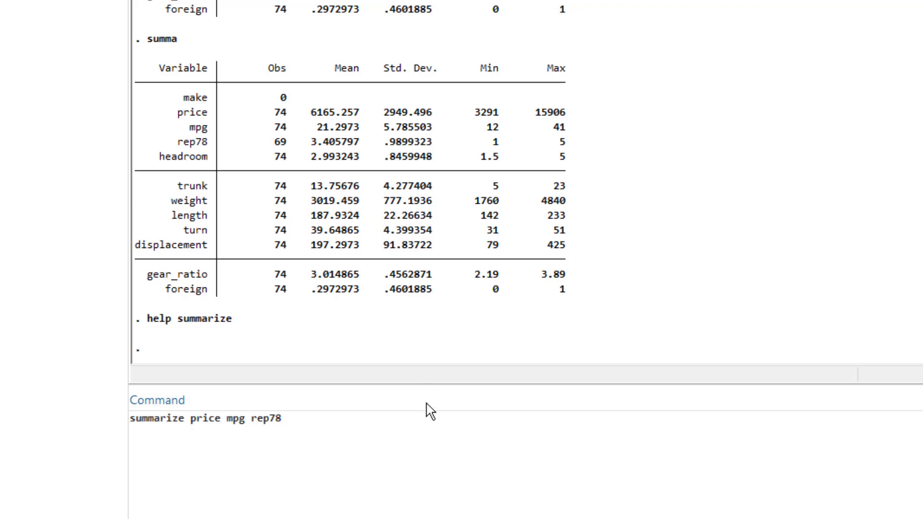
left_click(435, 435)
type("det")
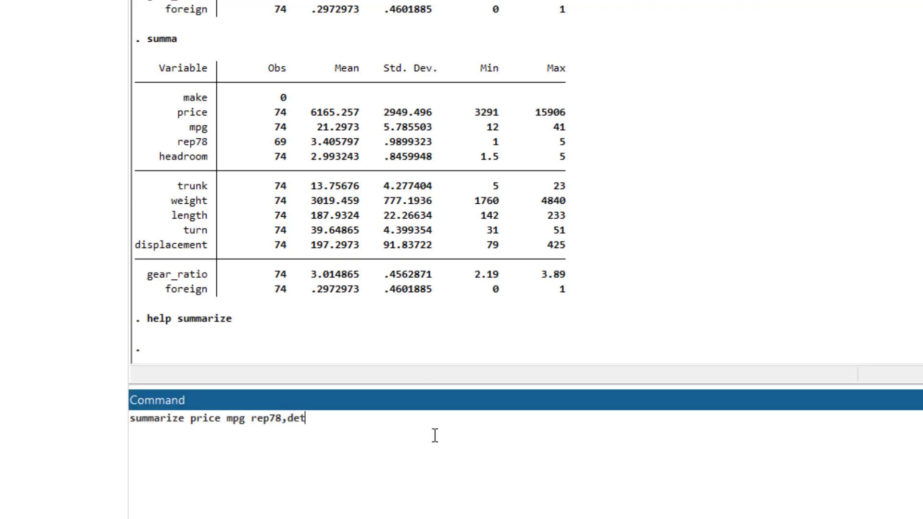
type("ial")
key("BackSpace")
key("BackSpace")
key("BackSpace")
type("ail")
key("Return")
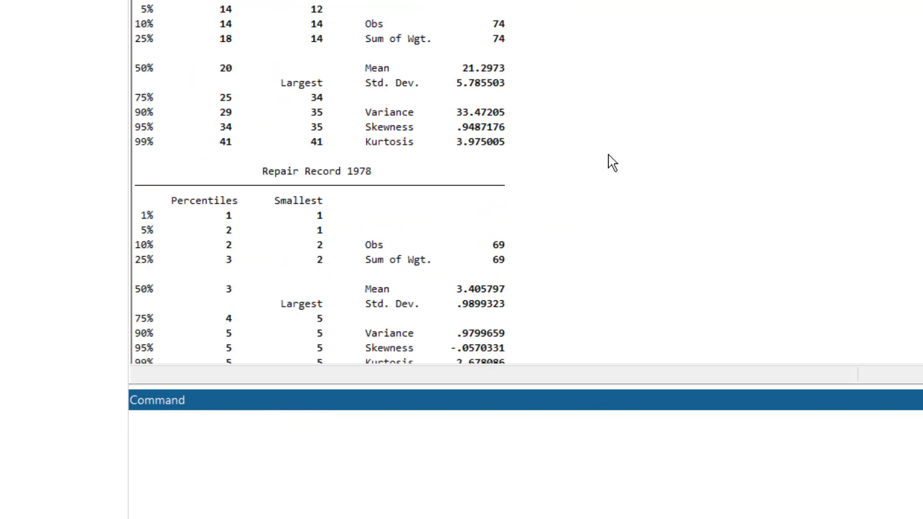
Step: Review the detailed statistics for the three variables, highlighting the 50% percentile of price
scroll(607, 161, "up", 5)
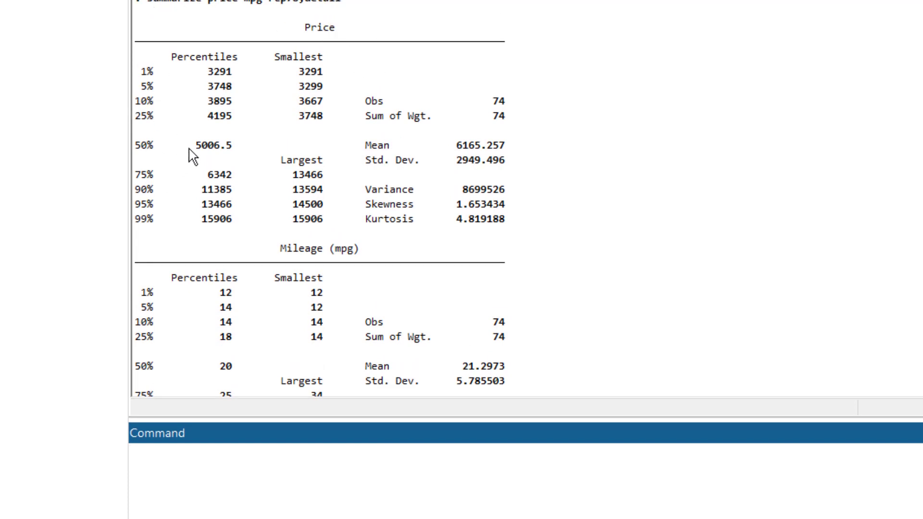
left_click_drag(195, 145, 246, 149)
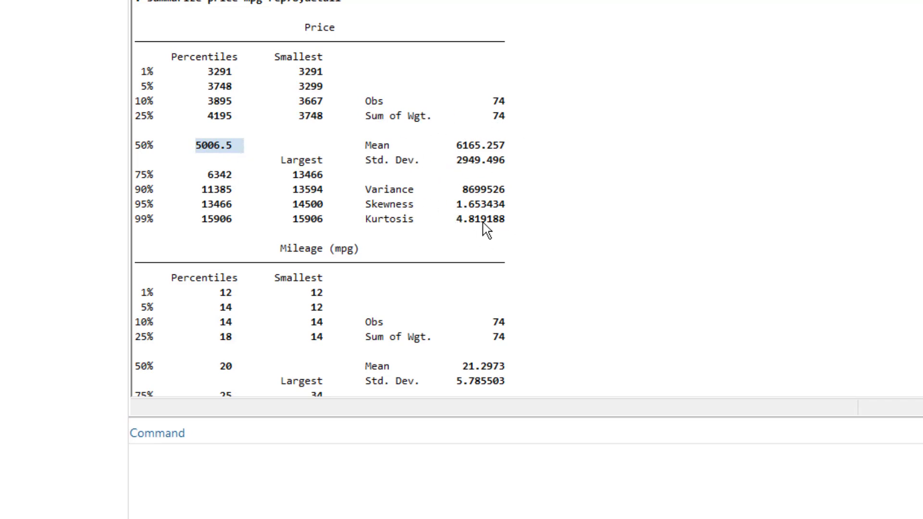
scroll(533, 208, "up", 1)
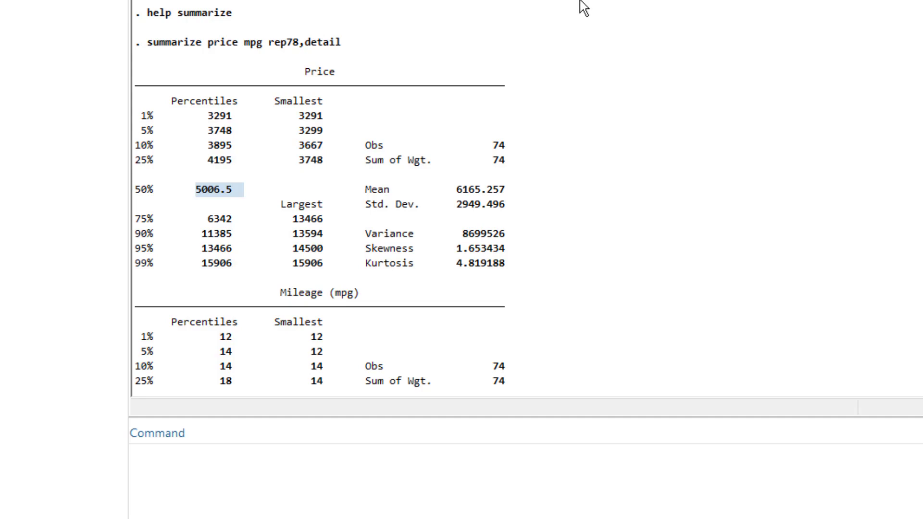
scroll(541, 165, "down", 9)
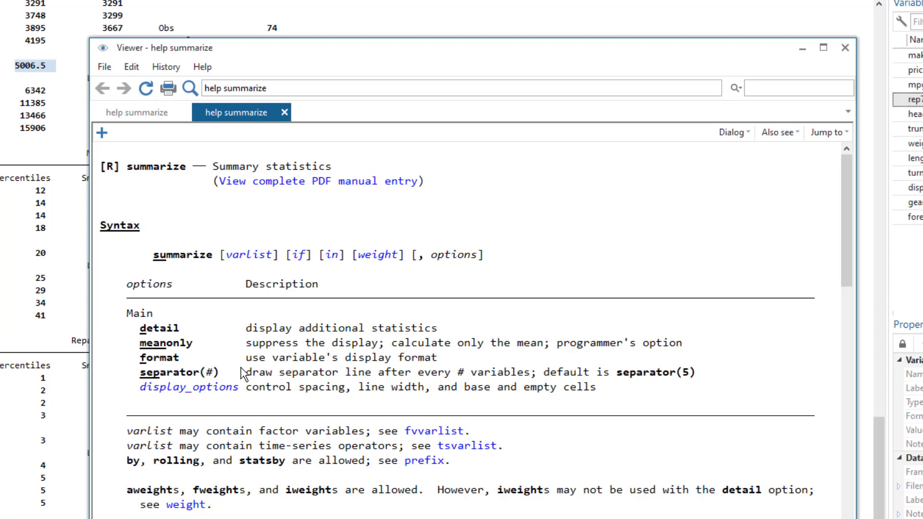
Step: View the help page for drop to examine its syntax and return to the summarize help page
double_click(249, 88)
type("drop")
key("Return")
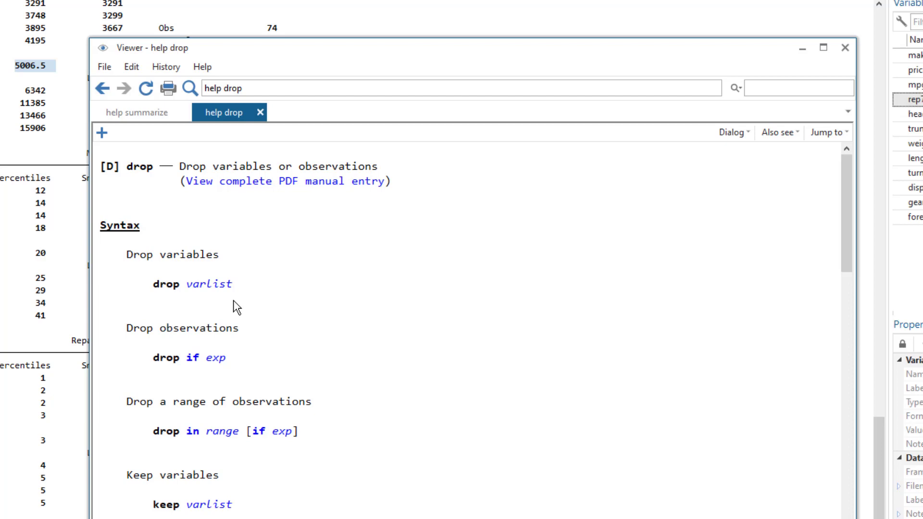
left_click(102, 88)
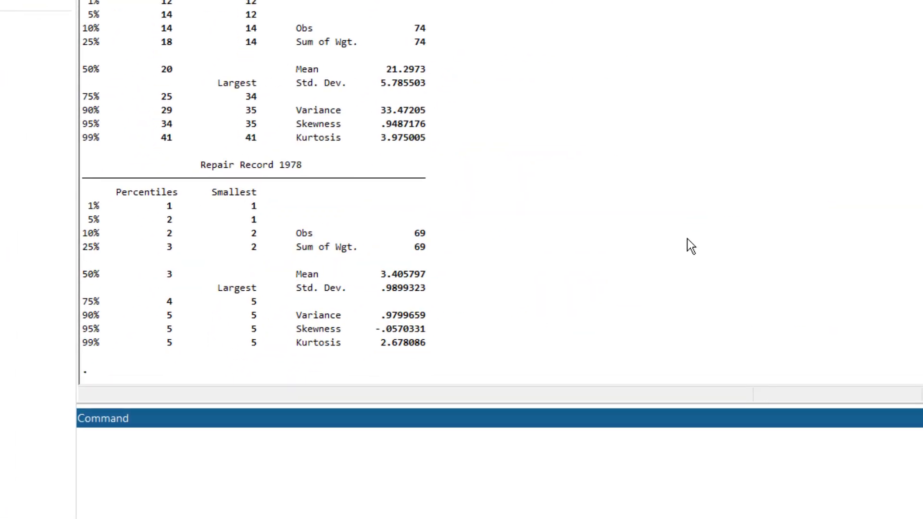
Step: Summarize price only for observations with trunk>=15, and highlight the resulting mean and the condition's value in the output
type("summarize price")
left_click(238, 445)
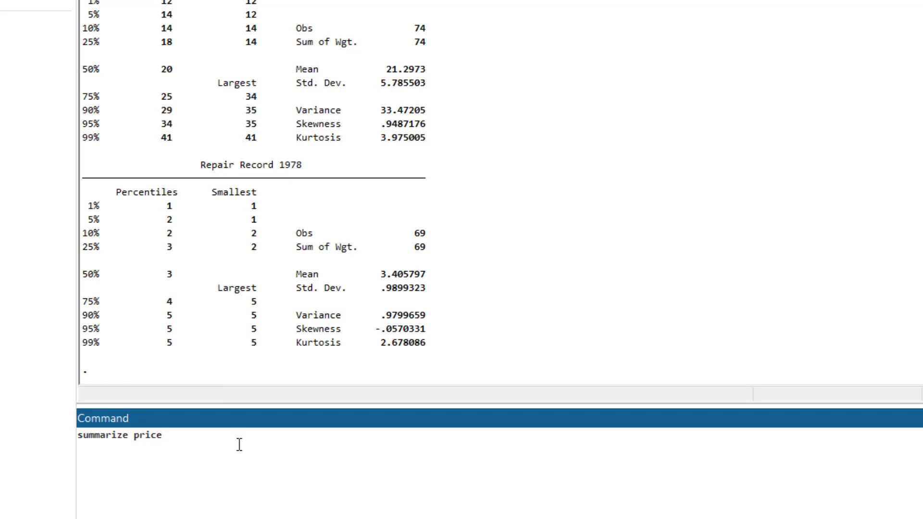
type("if trunk>15")
key("Left")
type("=")
key("Return")
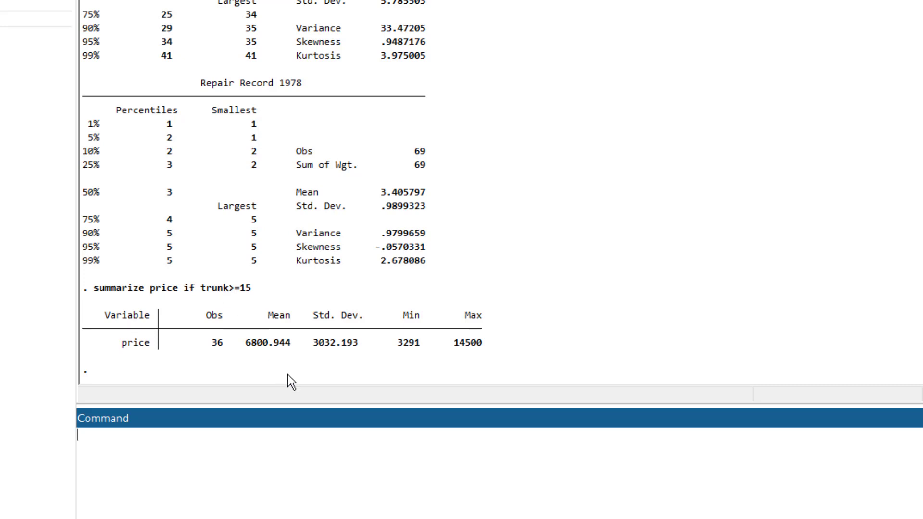
left_click_drag(246, 344, 269, 345)
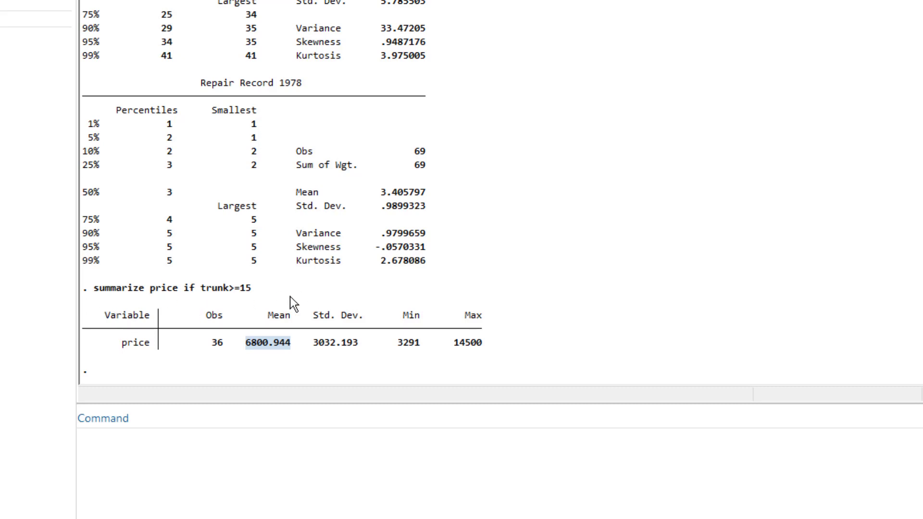
left_click_drag(251, 288, 238, 288)
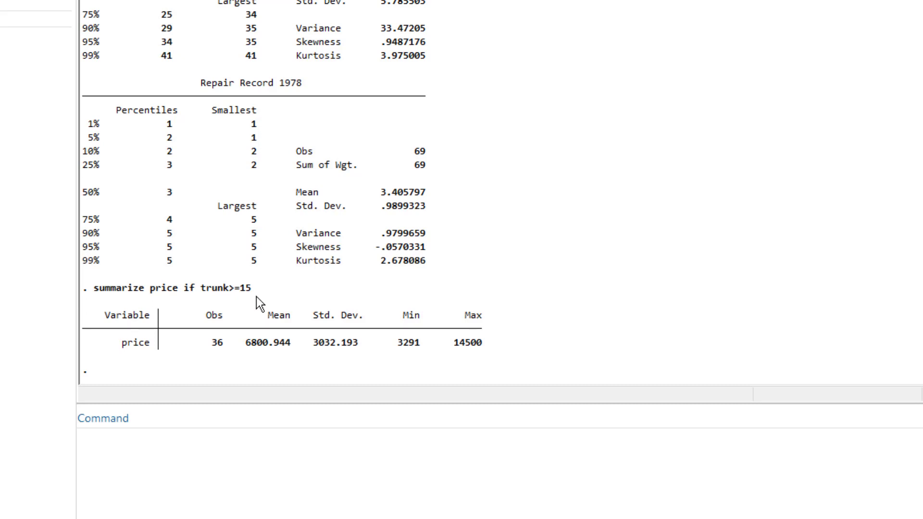
Step: Summarize price for observations with trunk>=15 or rep78>3 by extending the previous command with | rep78>3
key("Page_Up")
left_click(298, 444)
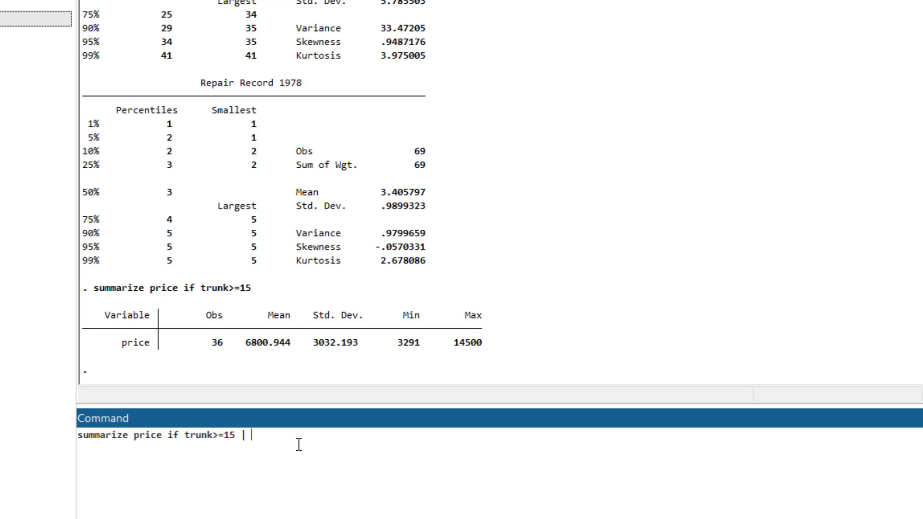
type("| rep78>3")
double_click(174, 433)
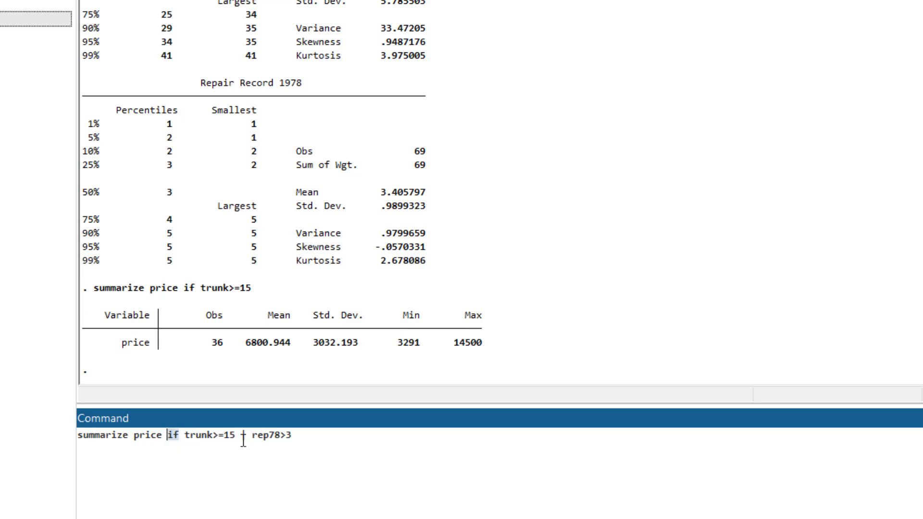
left_click(317, 441)
key("Return")
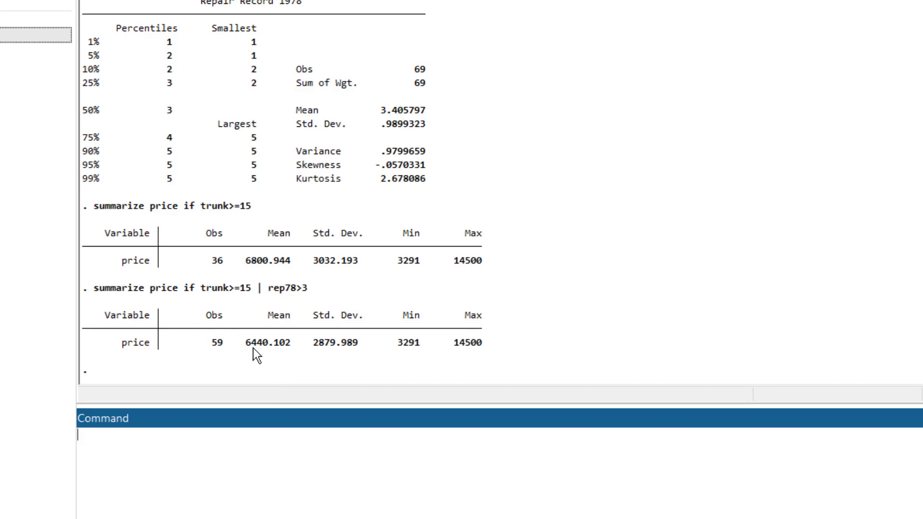
Step: Highlight the trunk>=15 condition, the rep78>3 condition and the | operator in the echoed command
left_click(215, 290)
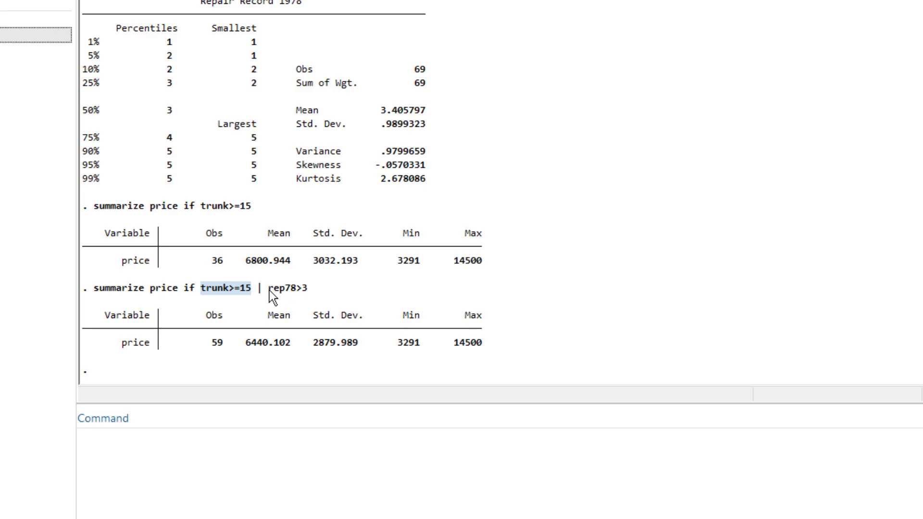
left_click_drag(268, 289, 307, 288)
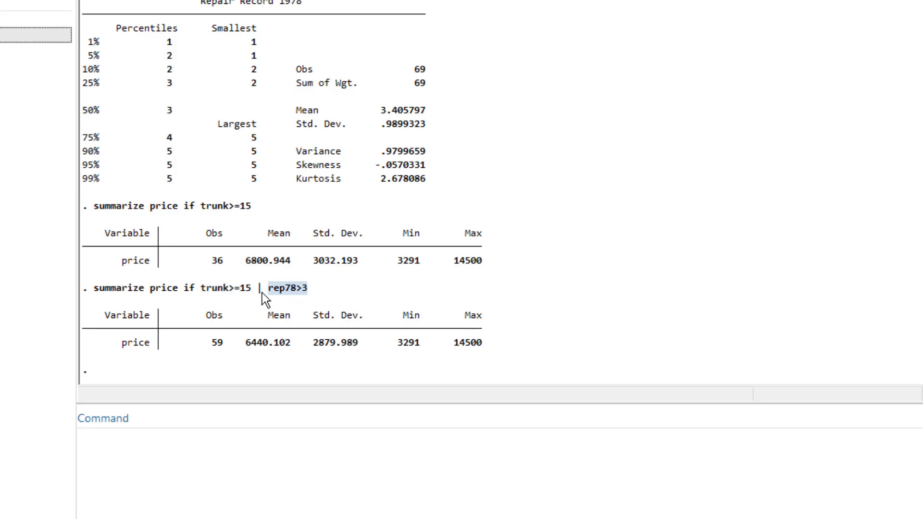
left_click_drag(262, 293, 257, 291)
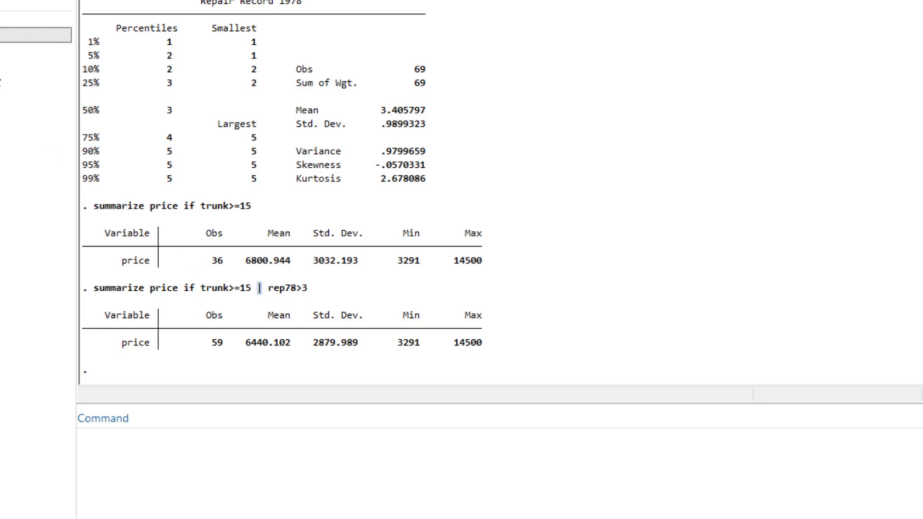
Step: Recall the last summarize command and run it for price with the condition replaced by trunk==15
key("Page_Up")
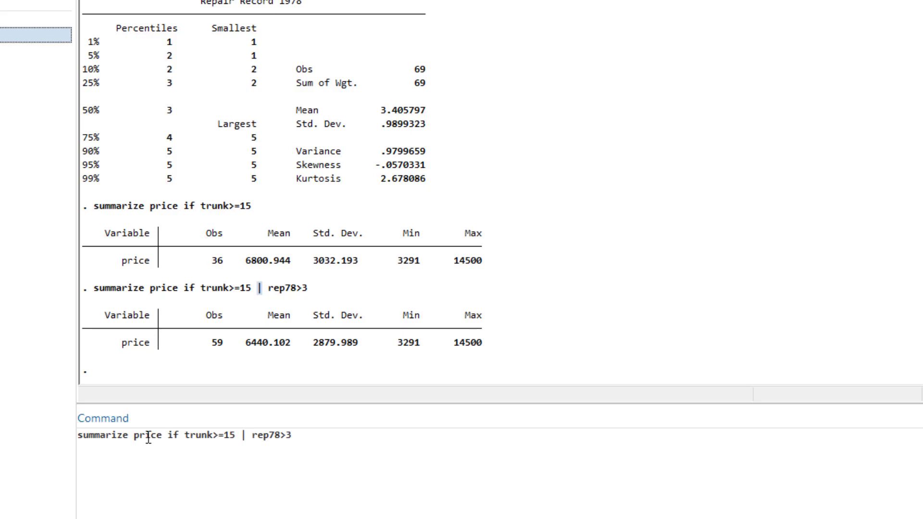
left_click_drag(184, 435, 313, 436)
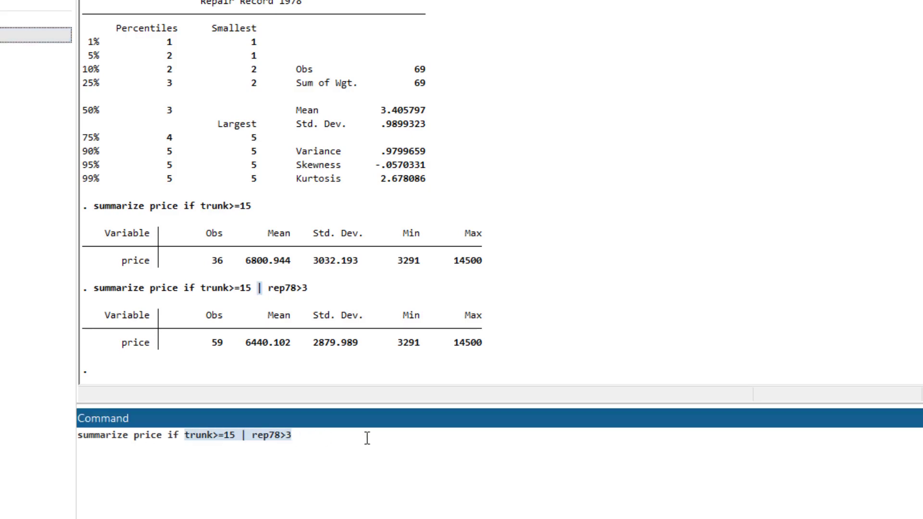
left_click_drag(213, 435, 295, 427)
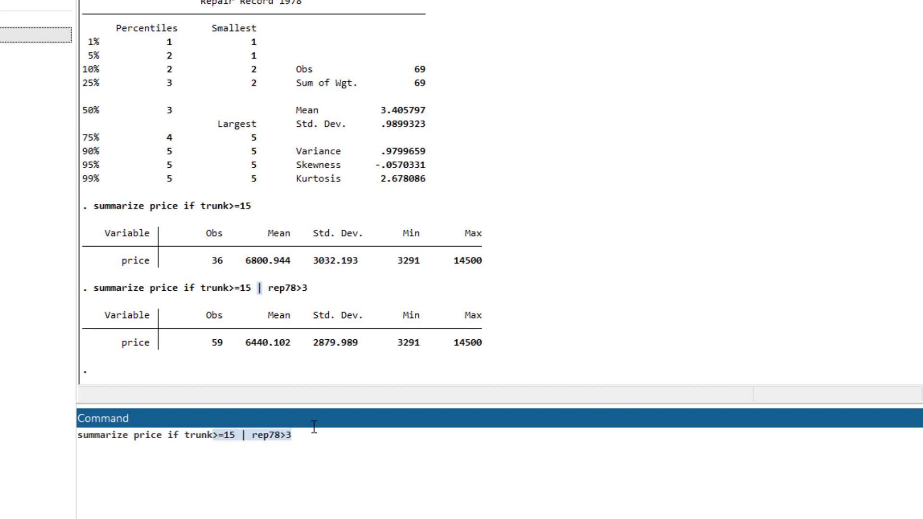
key("BackSpace")
type("==")
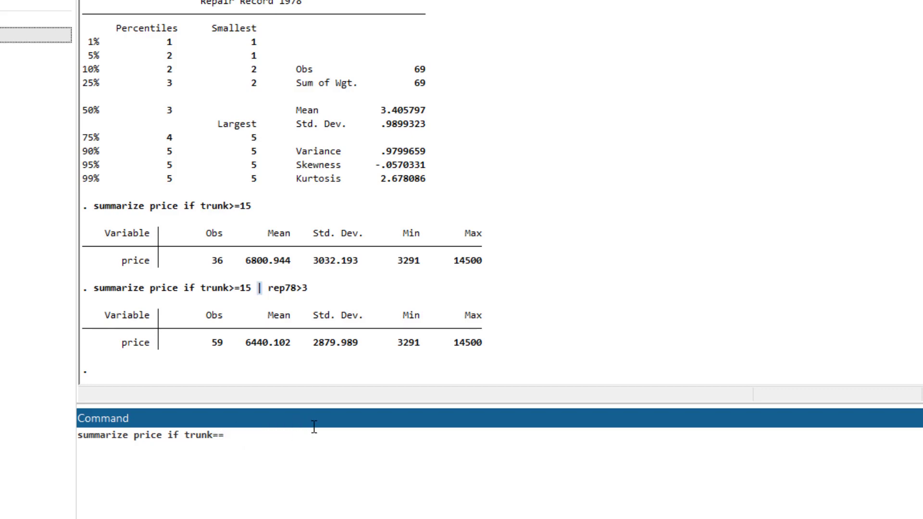
type("15")
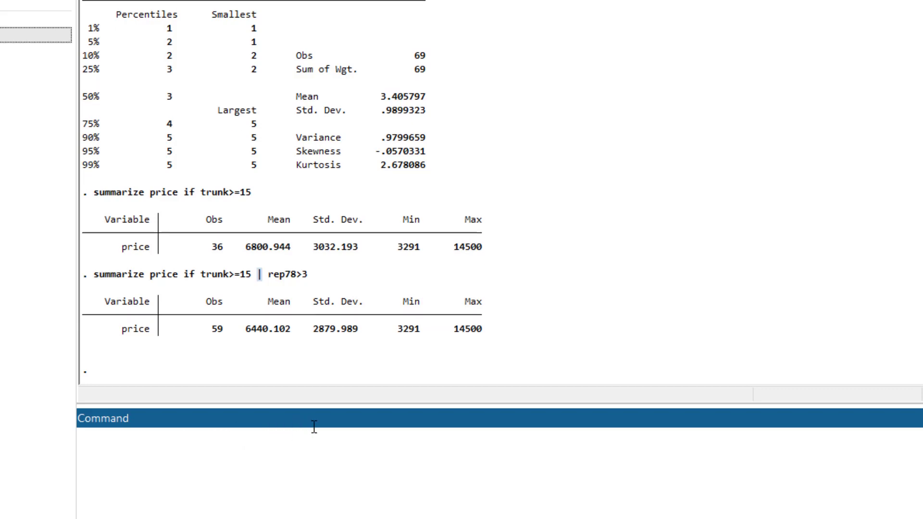
key("Return")
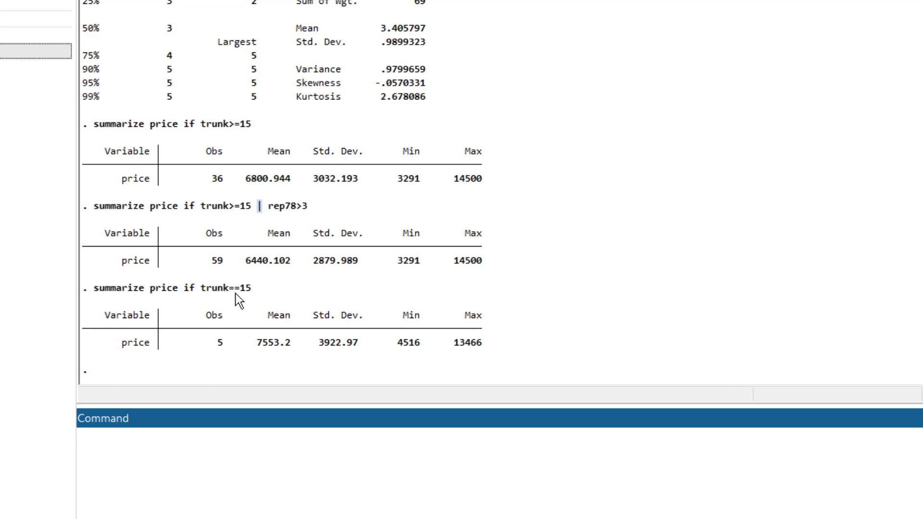
Step: Draft the command generate newvar=1 and highlight the variable name newvar in it
left_click(137, 466)
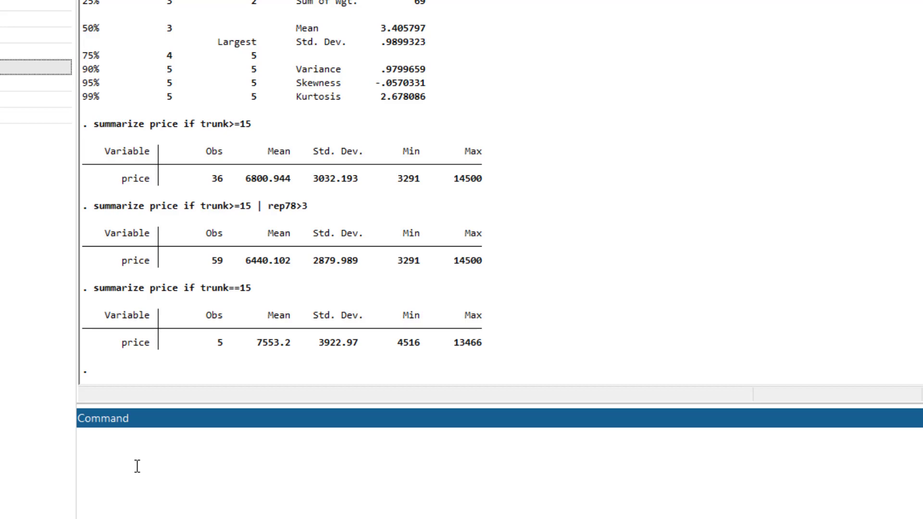
type("generate newvar=1")
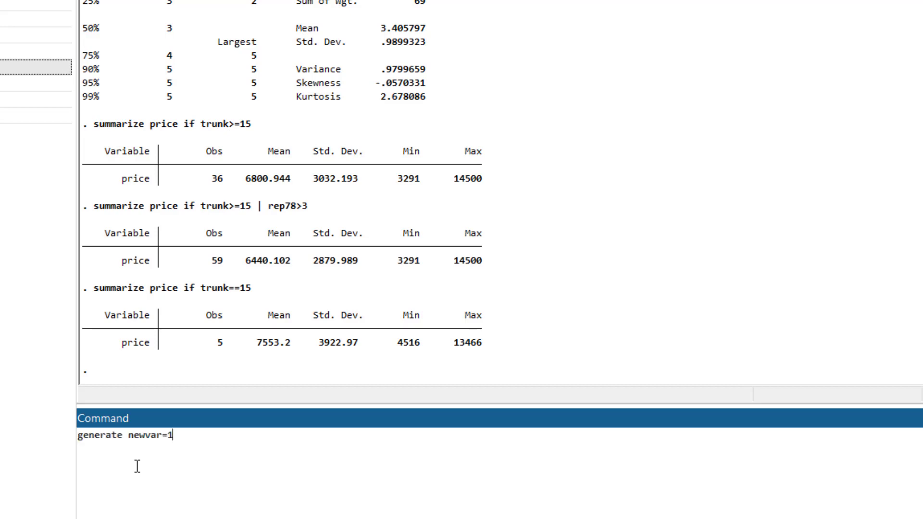
double_click(146, 435)
left_click(181, 441)
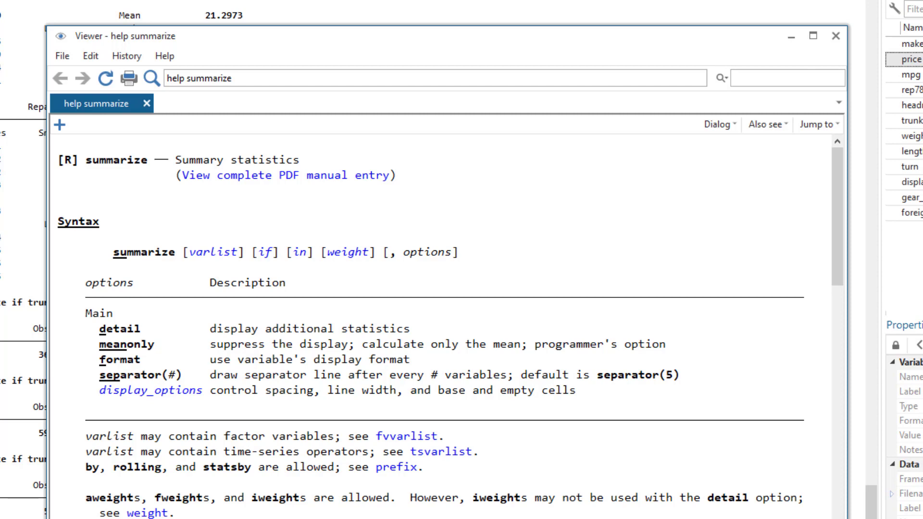
Step: Summarize price for only the first ten observations, using the abbreviated command sum with in 1/10
type("summ")
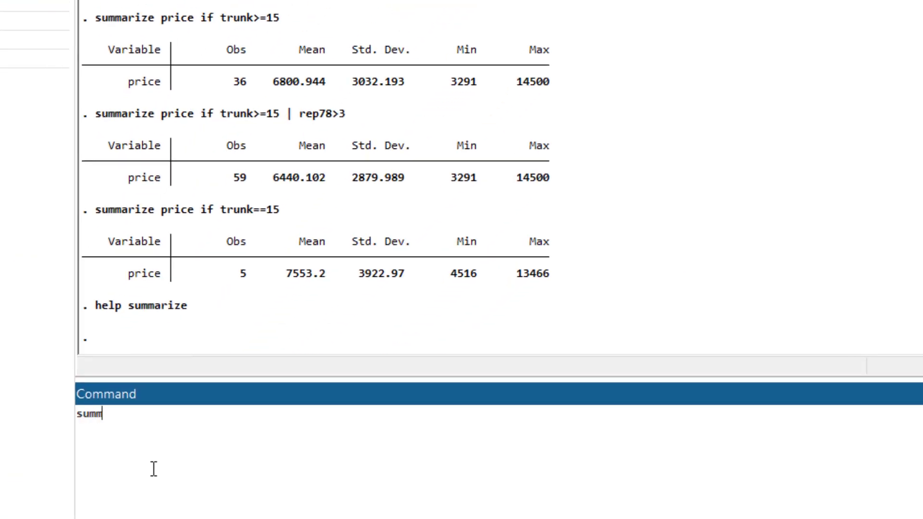
key("BackSpace")
type("price in 1/10")
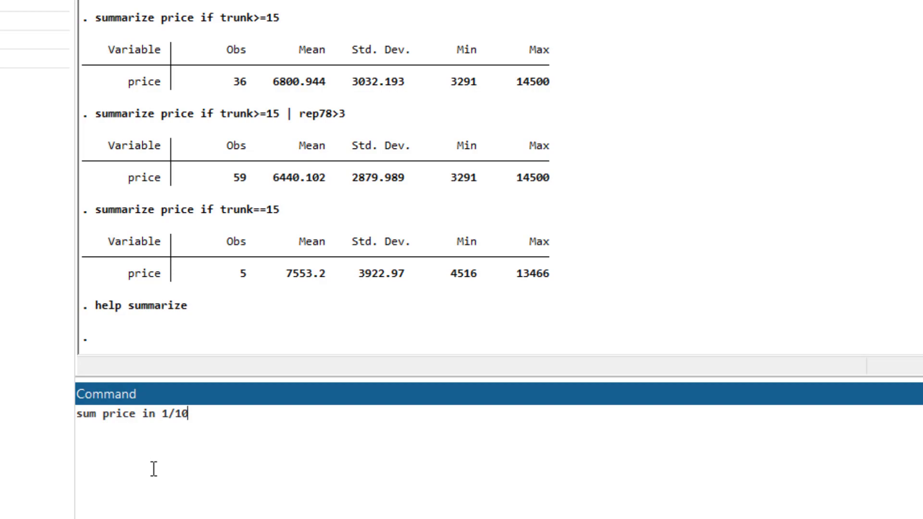
key("Return")
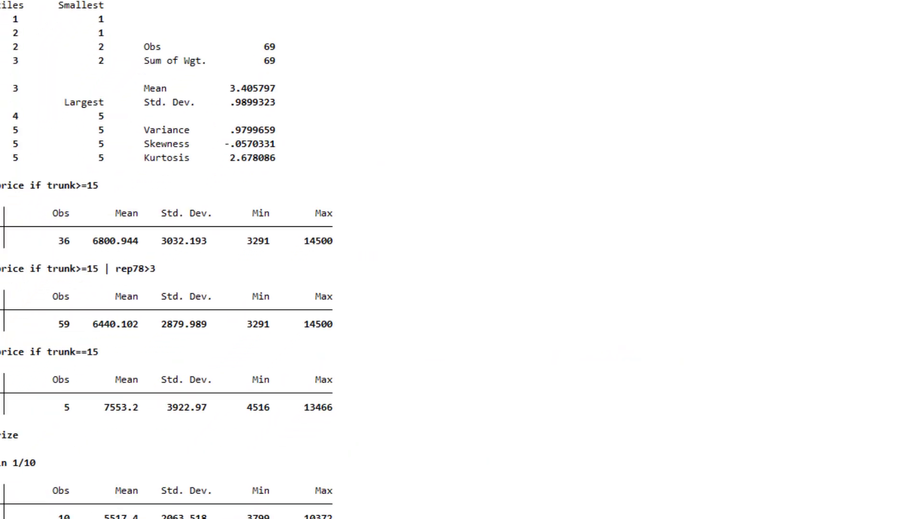
Step: Summarize price separately for each category of foreign with the by prefix, as by foreign:sum price
type("by ")
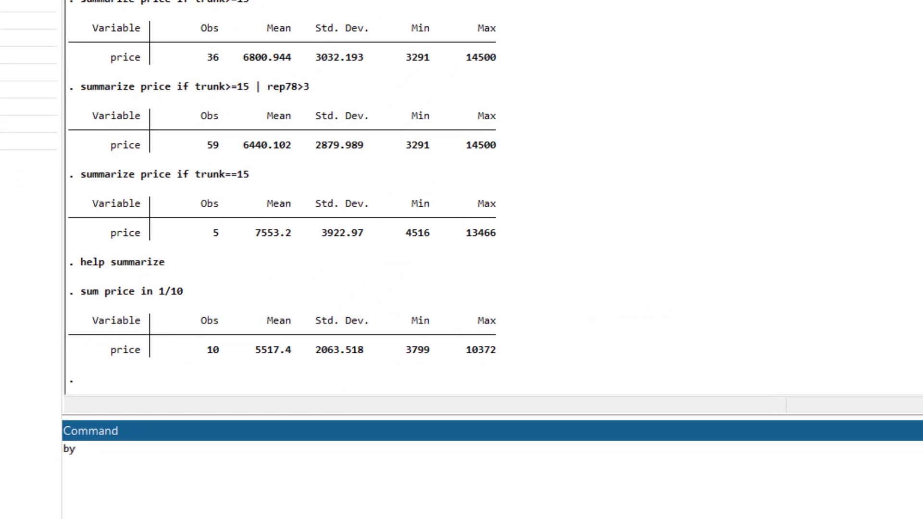
type("foreign")
left_click(177, 464)
type(":")
type("sum ")
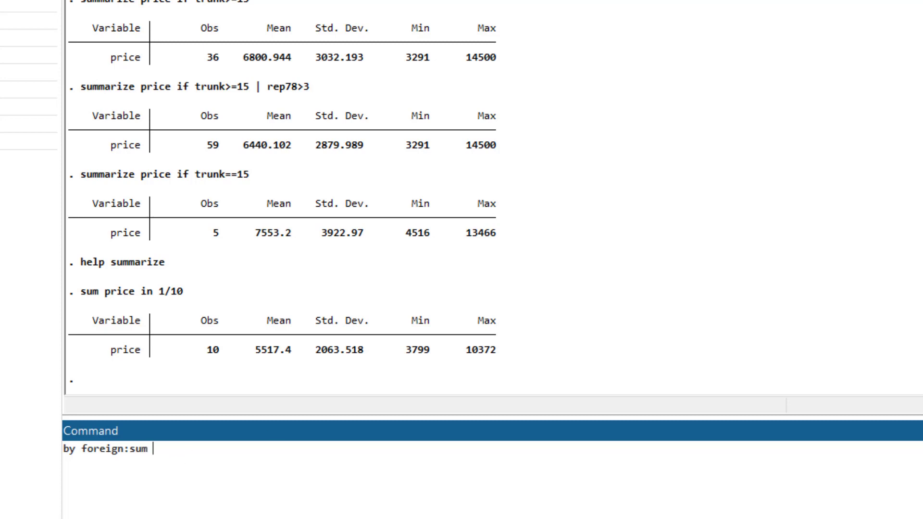
type("price")
key("Return")
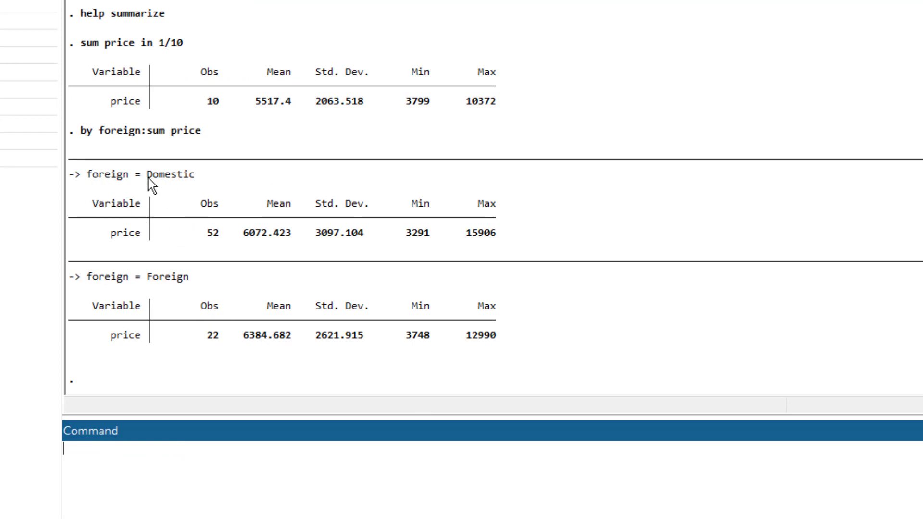
Step: Compare the mean price of the Domestic and Foreign groups, highlighting each group's label and mean
left_click_drag(147, 182, 197, 187)
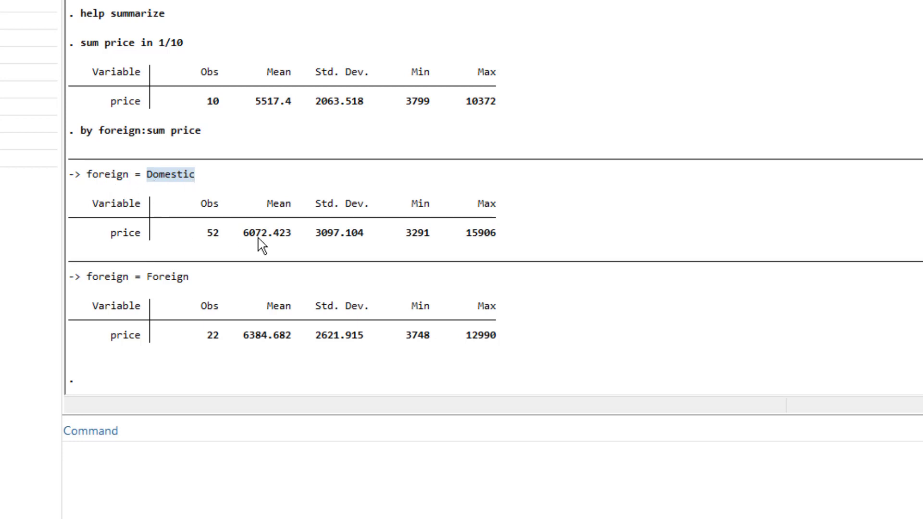
left_click_drag(240, 242, 264, 236)
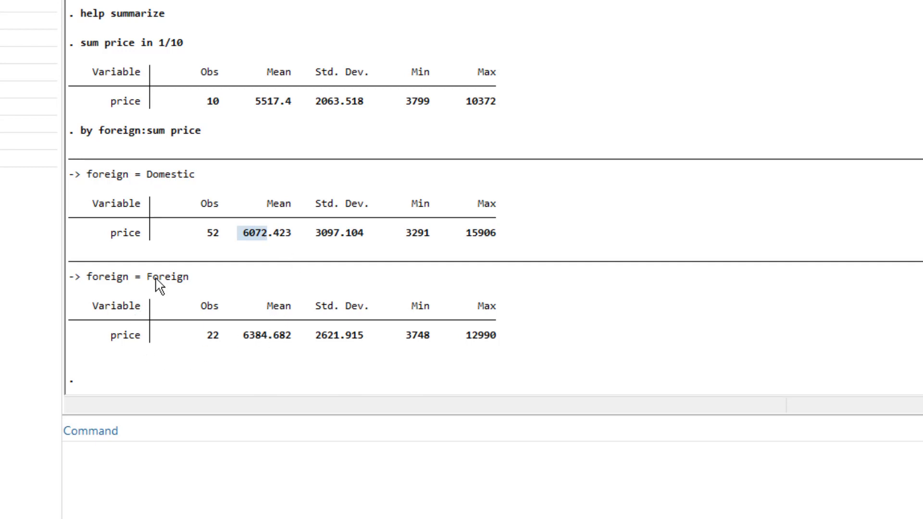
left_click_drag(148, 282, 186, 284)
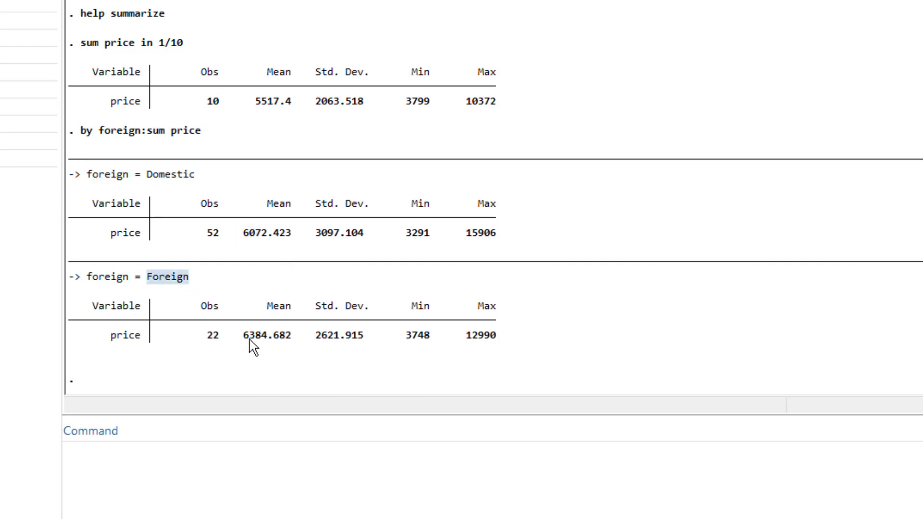
left_click_drag(245, 337, 265, 336)
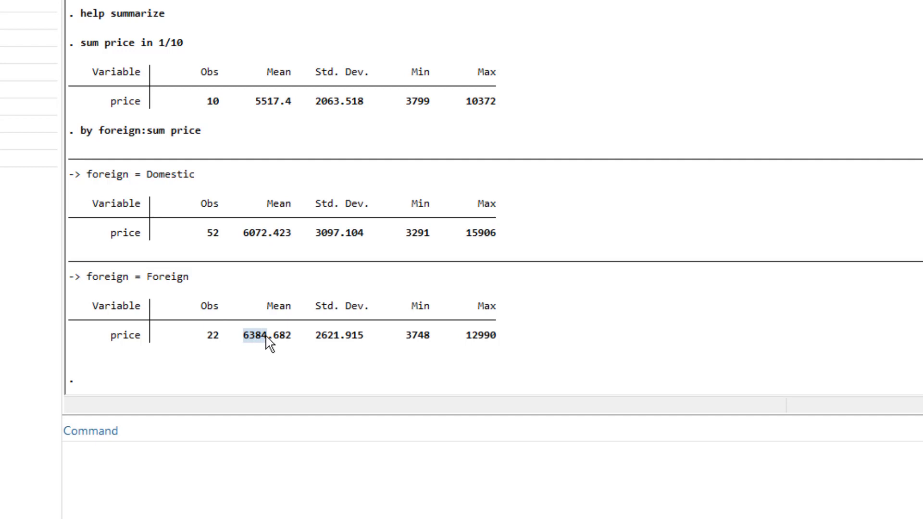
left_click(269, 340)
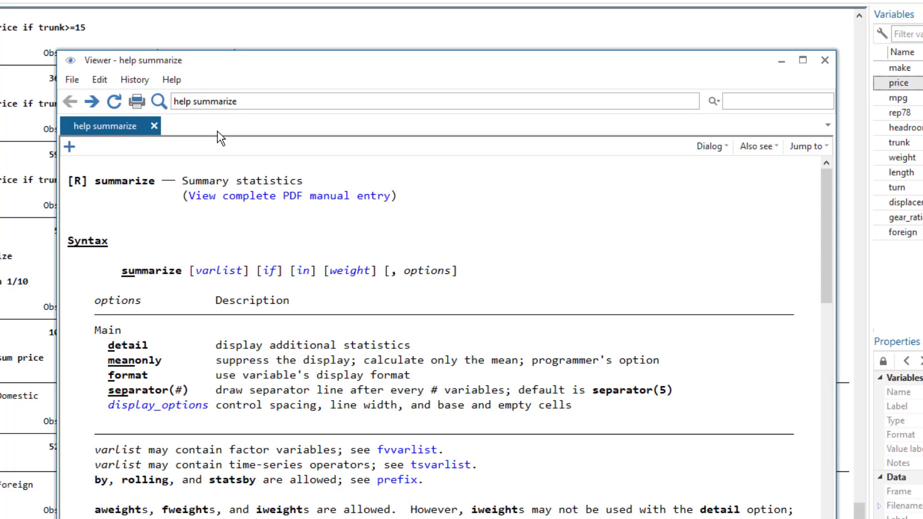
Step: View the help page for destring in the open help viewer in place of the summarize page
double_click(219, 102)
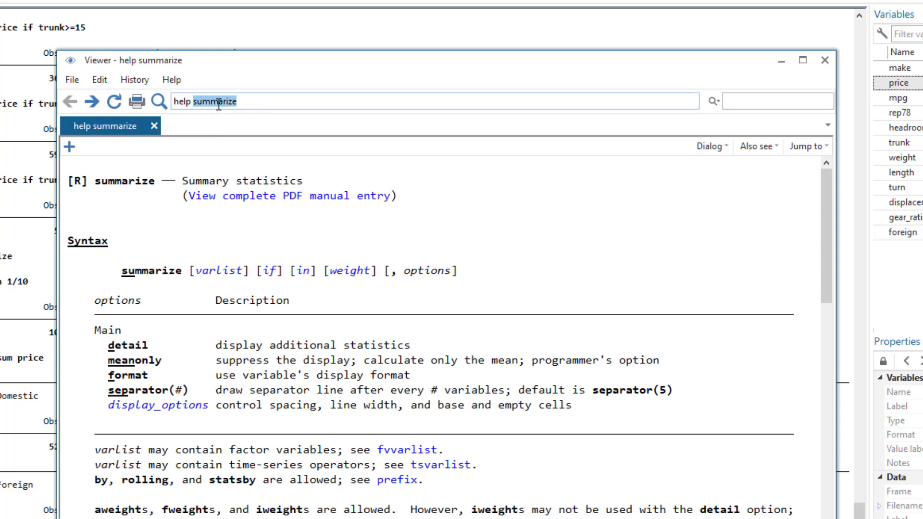
type("desrin")
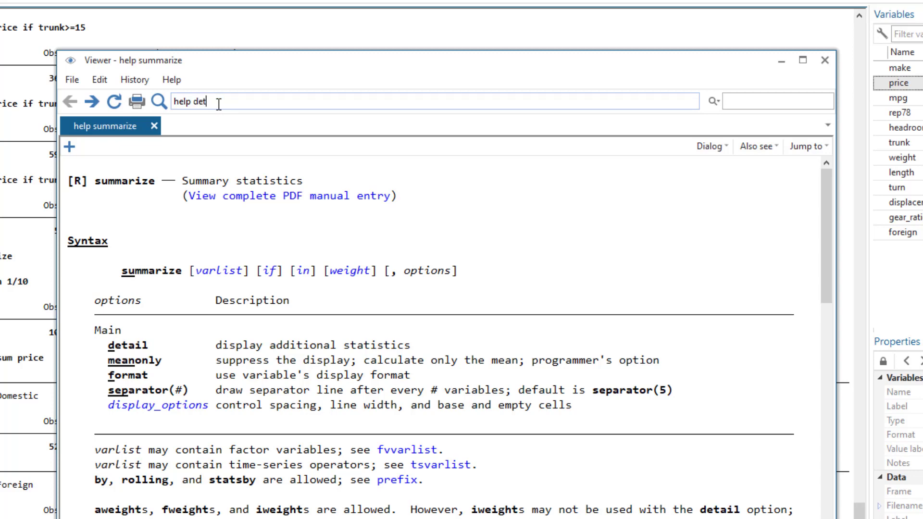
key("BackSpace")
key("BackSpace")
key("BackSpace")
type("tring")
key("Return")
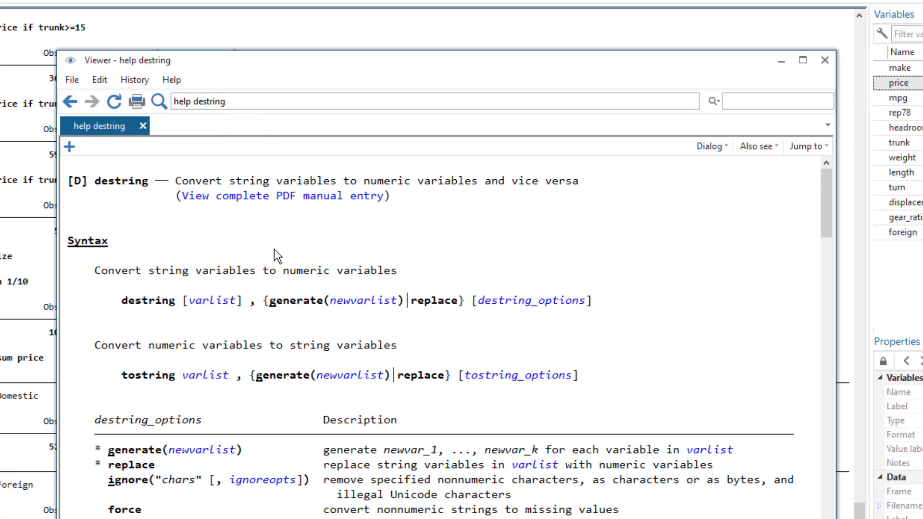